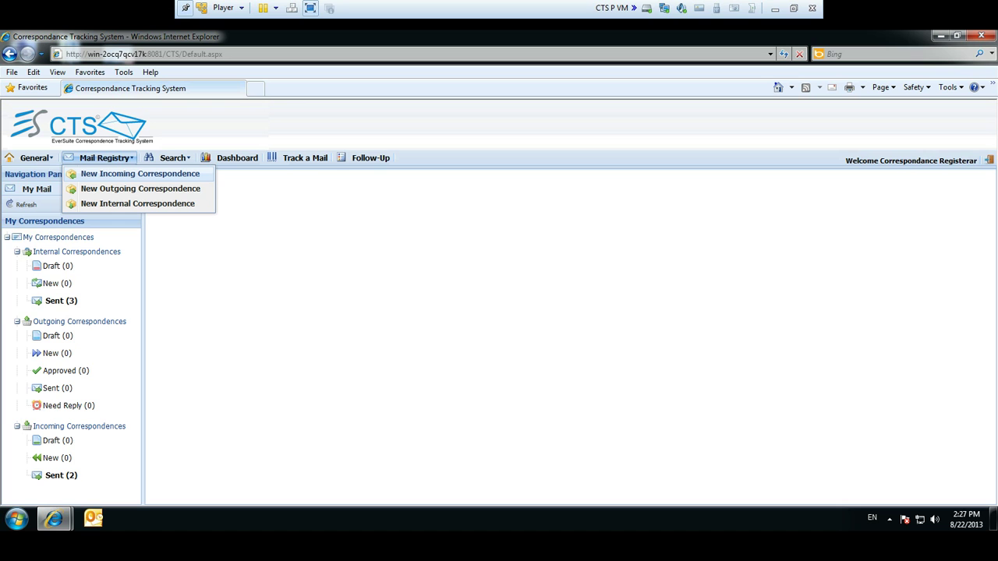
# Step: Start a new incoming correspondence and upload Supplier Registration Request.pdf from the Desktop as its document
pyautogui.click(140, 173)
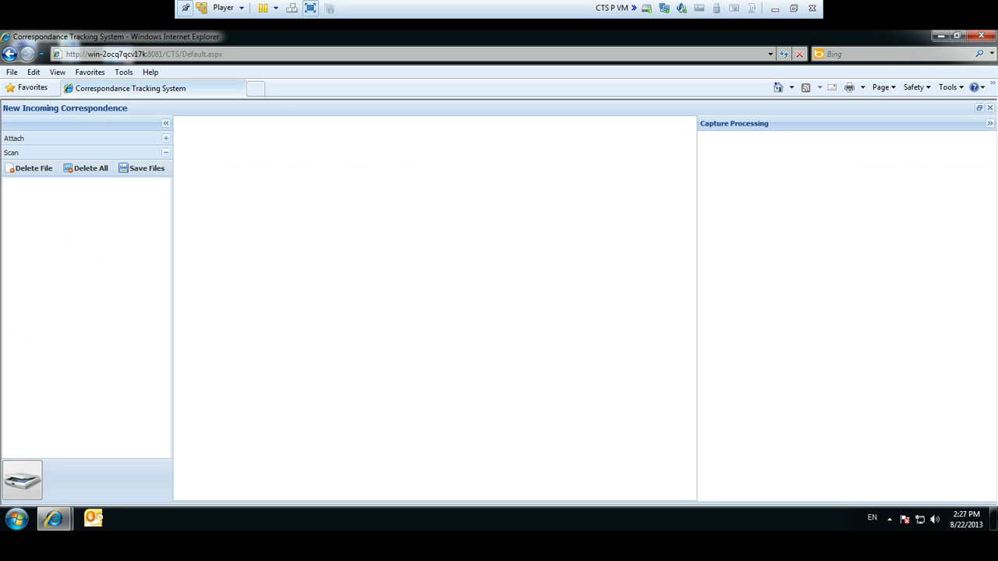
pyautogui.click(166, 138)
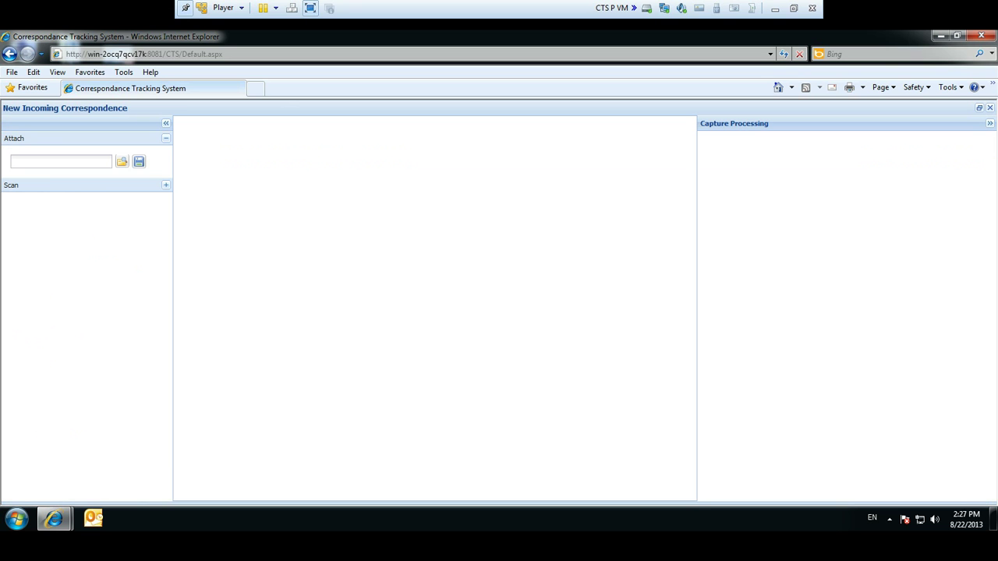
pyautogui.click(122, 162)
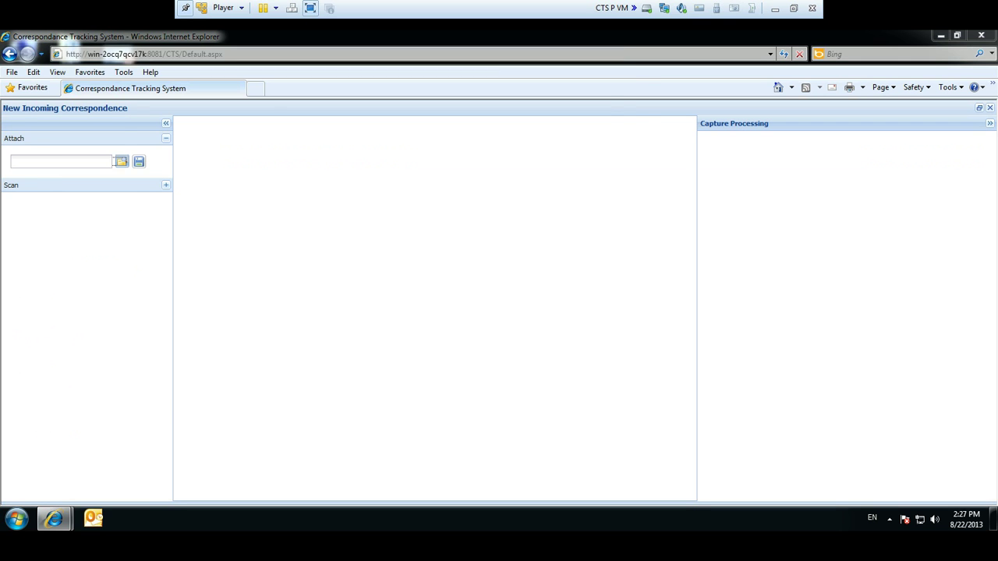
pyautogui.click(509, 263)
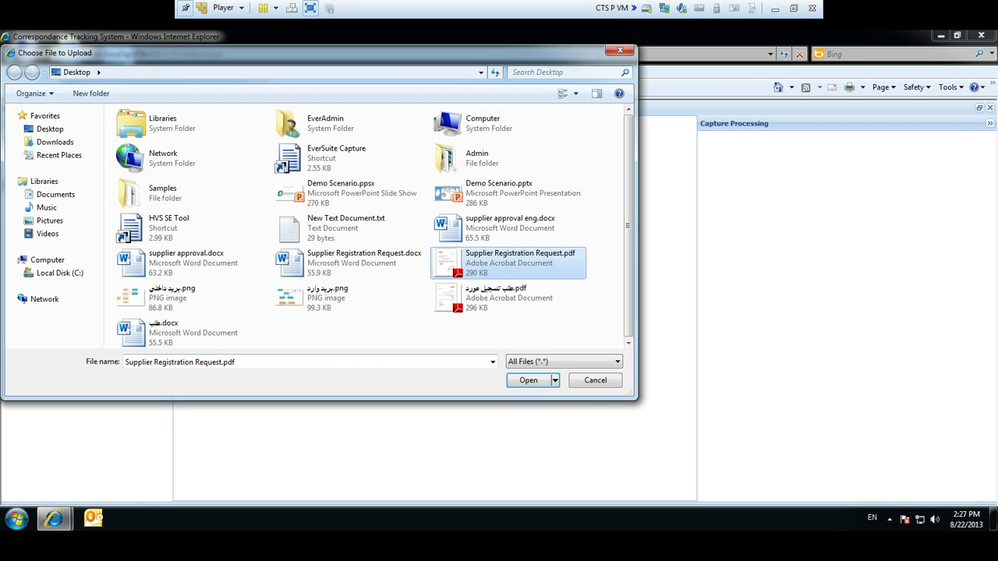
pyautogui.click(529, 379)
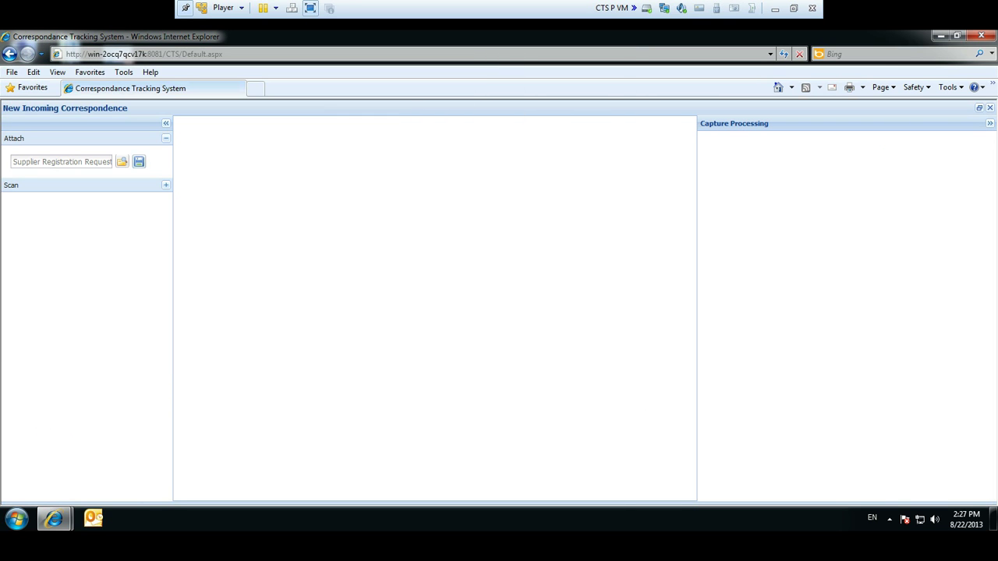
pyautogui.click(139, 162)
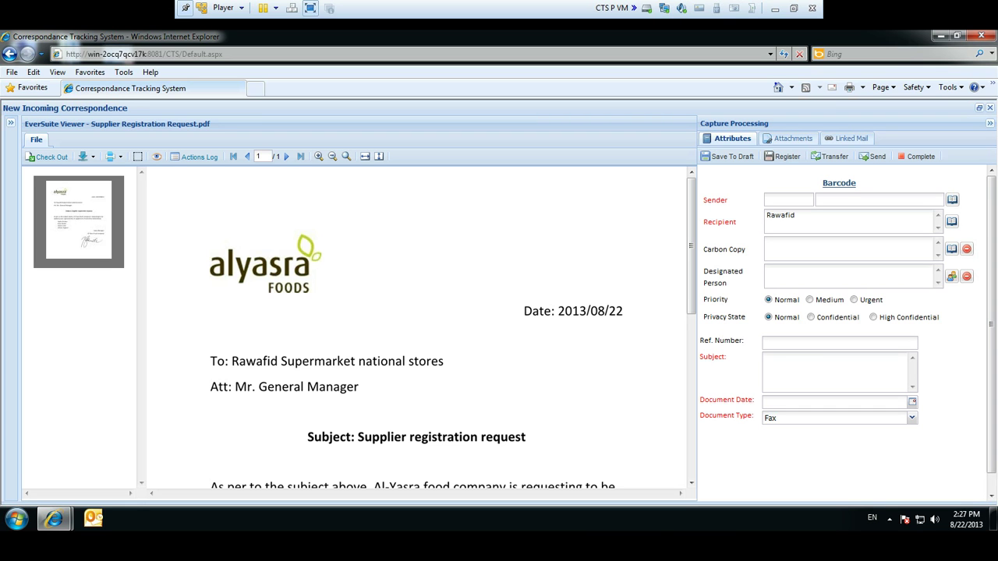
# Step: Set the sender to Al Yasra Food Company from the address book
pyautogui.moveTo(691, 246)
pyautogui.mouseDown()
pyautogui.moveTo(691, 394)
pyautogui.moveTo(691, 246)
pyautogui.mouseUp()
pyautogui.click(952, 200)
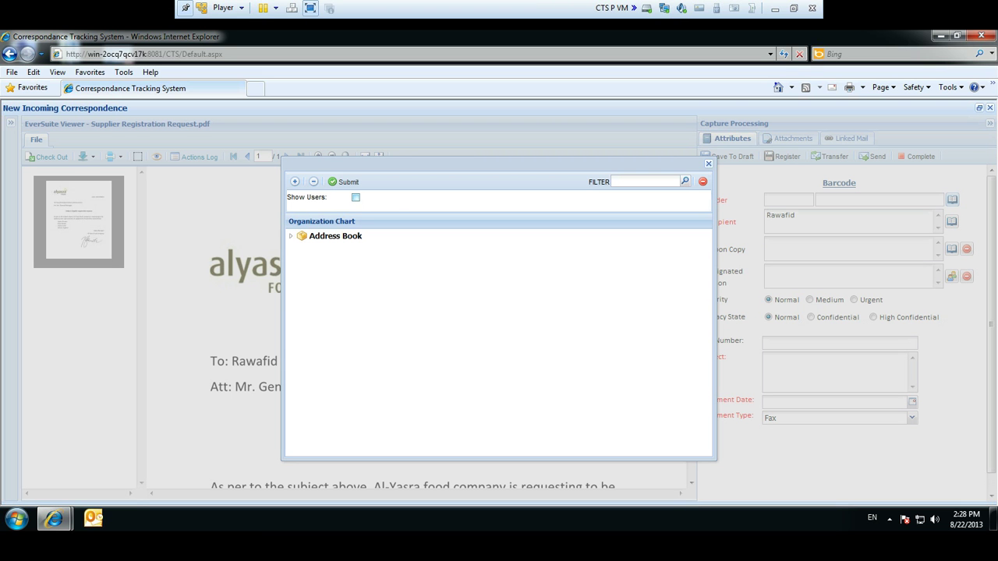
pyautogui.click(291, 235)
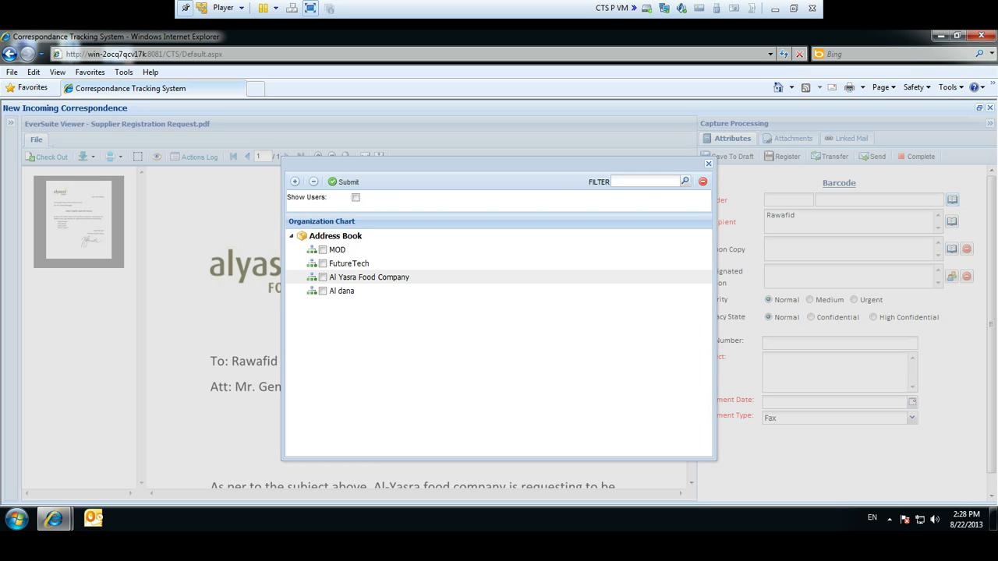
pyautogui.click(323, 276)
pyautogui.click(344, 182)
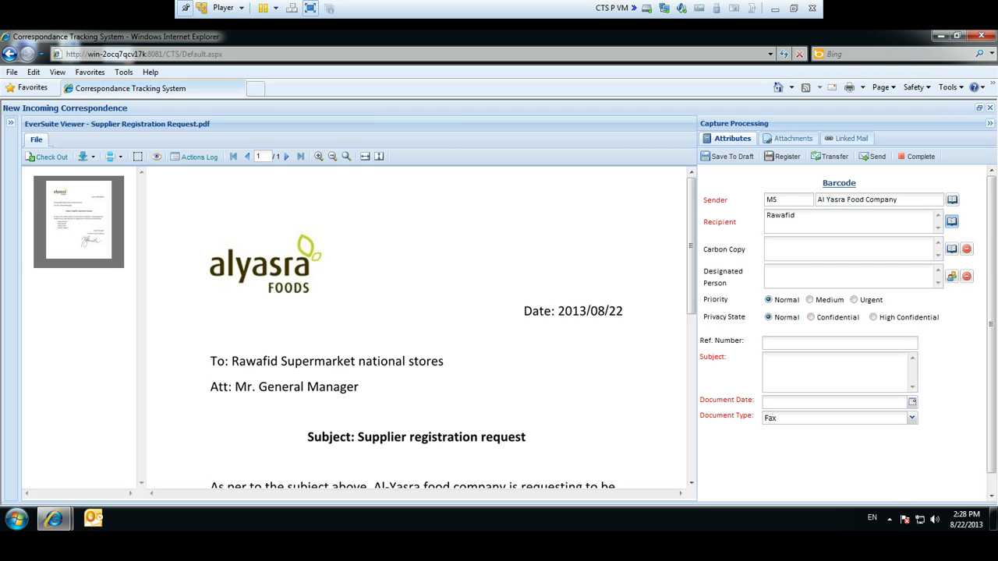
# Step: Show users in the recipient address book and replace Rawafid with GM Office Secretary from its Board of Dierctors as recipient
pyautogui.click(953, 221)
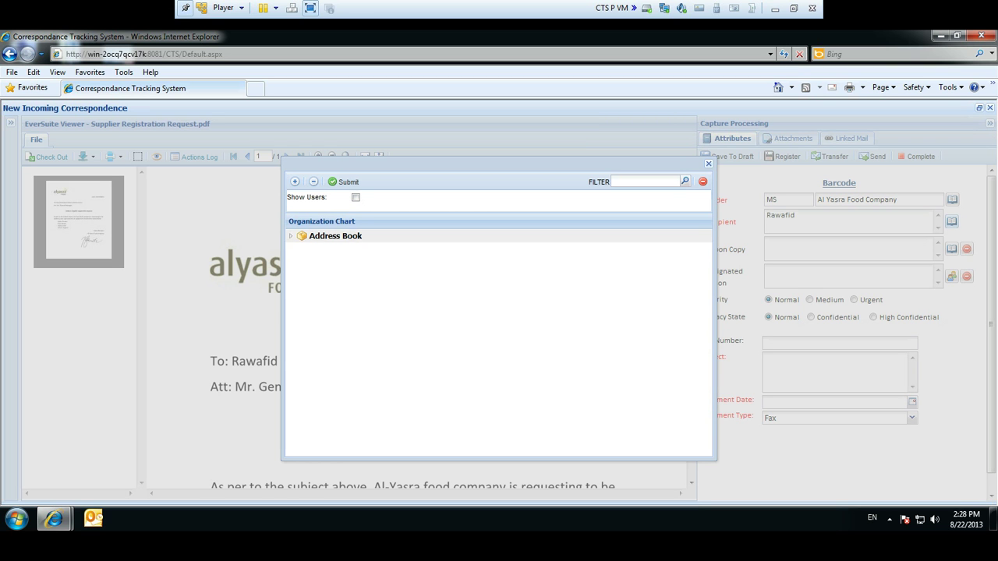
pyautogui.click(291, 235)
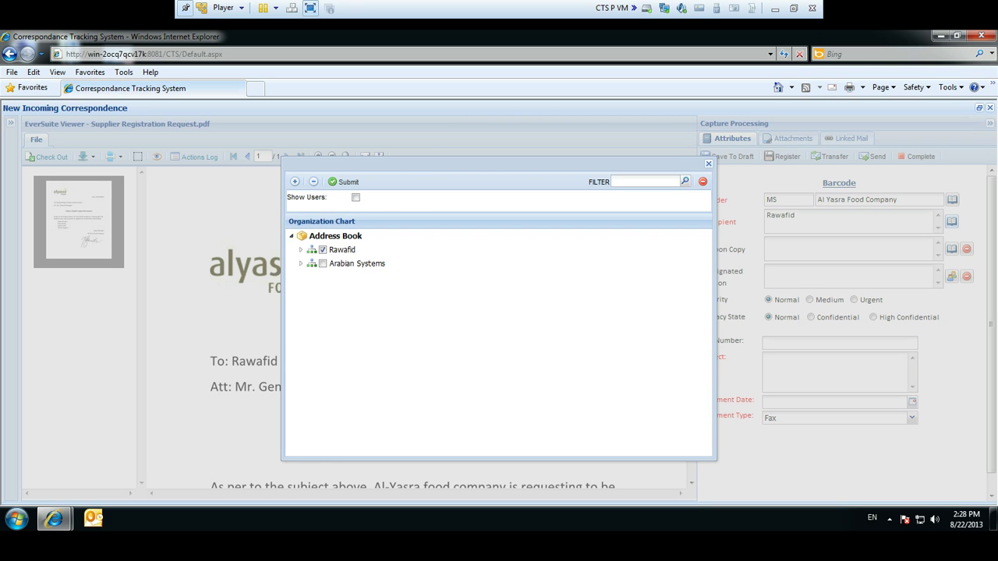
pyautogui.click(355, 198)
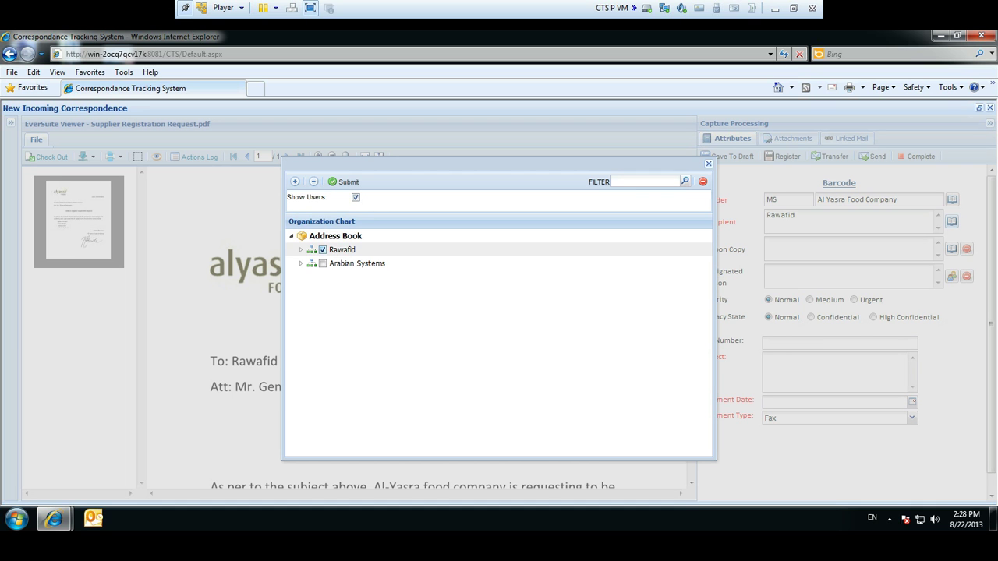
pyautogui.click(323, 250)
pyautogui.click(301, 249)
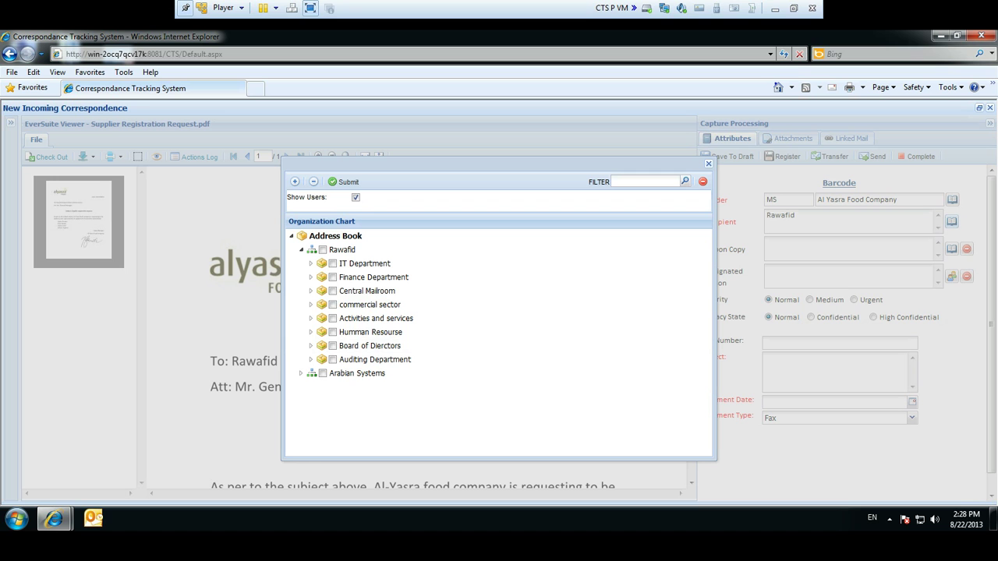
pyautogui.click(311, 345)
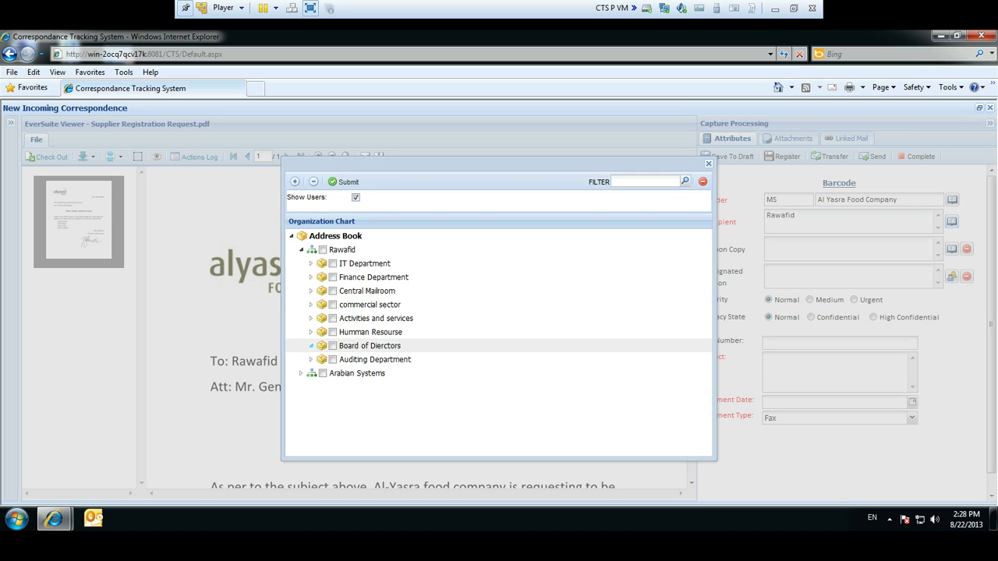
pyautogui.click(342, 374)
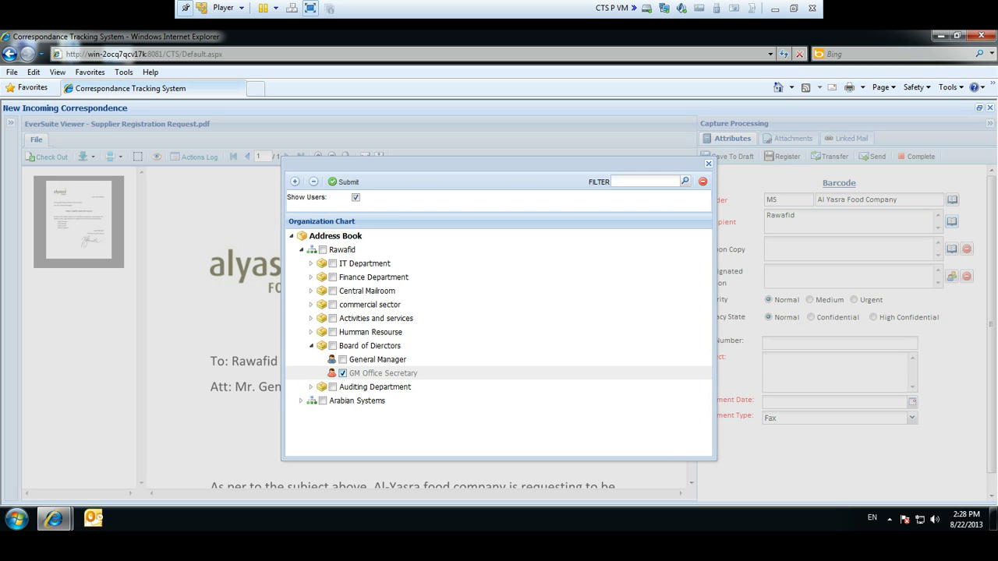
pyautogui.click(343, 181)
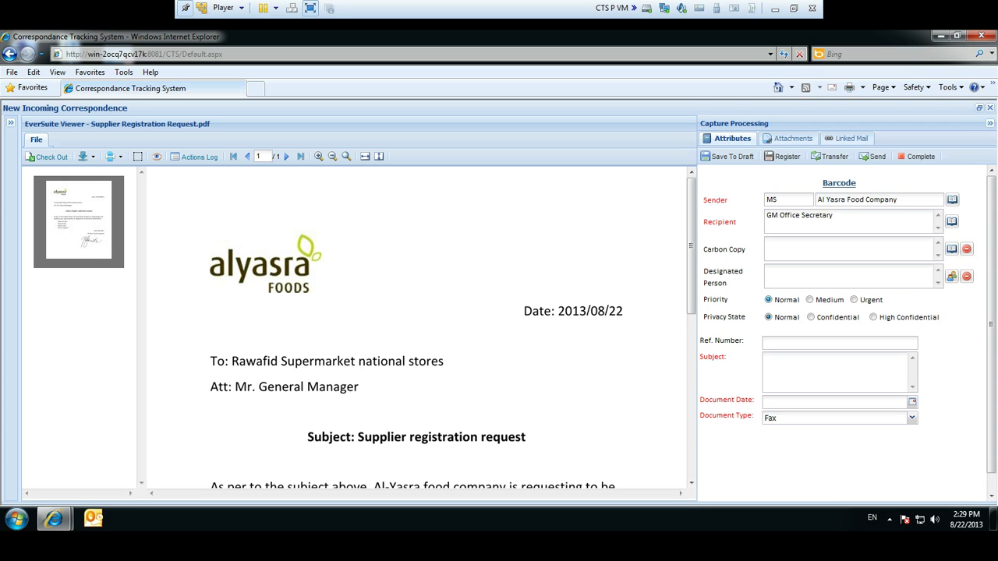
# Step: Try the other priority and privacy state options, finishing with Normal for both
pyautogui.click(811, 299)
pyautogui.click(854, 299)
pyautogui.click(810, 299)
pyautogui.click(768, 300)
pyautogui.click(811, 318)
pyautogui.click(873, 318)
pyautogui.click(768, 318)
pyautogui.click(766, 343)
pyautogui.click(766, 358)
pyautogui.moveTo(734, 357); pyautogui.dragTo(701, 357)
pyautogui.click(765, 358)
pyautogui.click(765, 358)
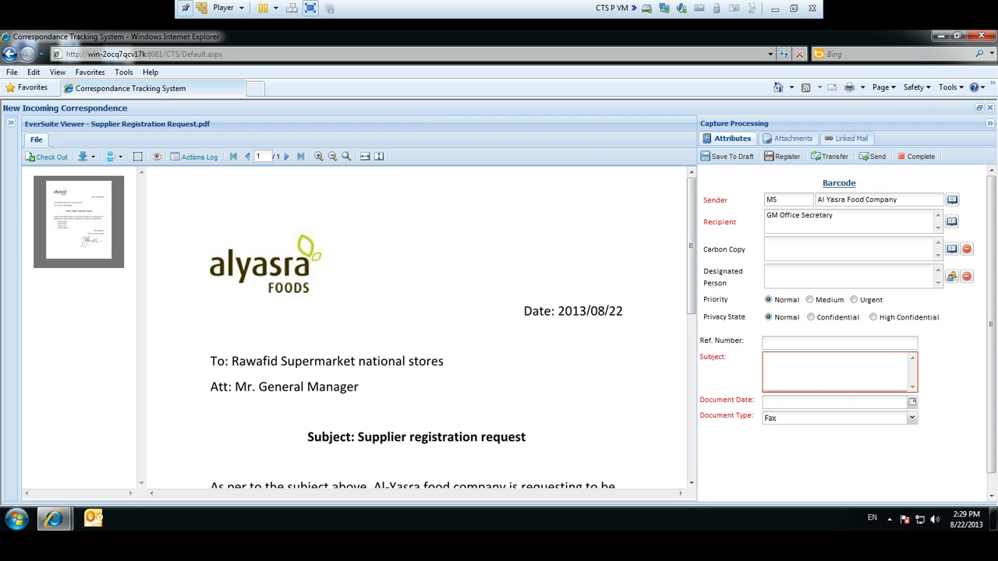
pyautogui.scroll(-3, 453, 327)
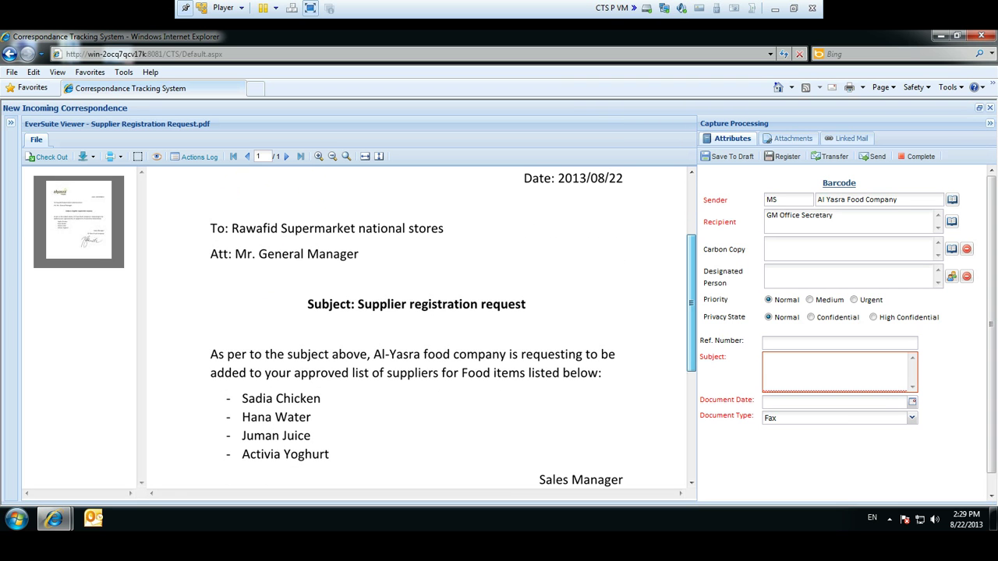
pyautogui.click(788, 373)
pyautogui.write('Suppli')
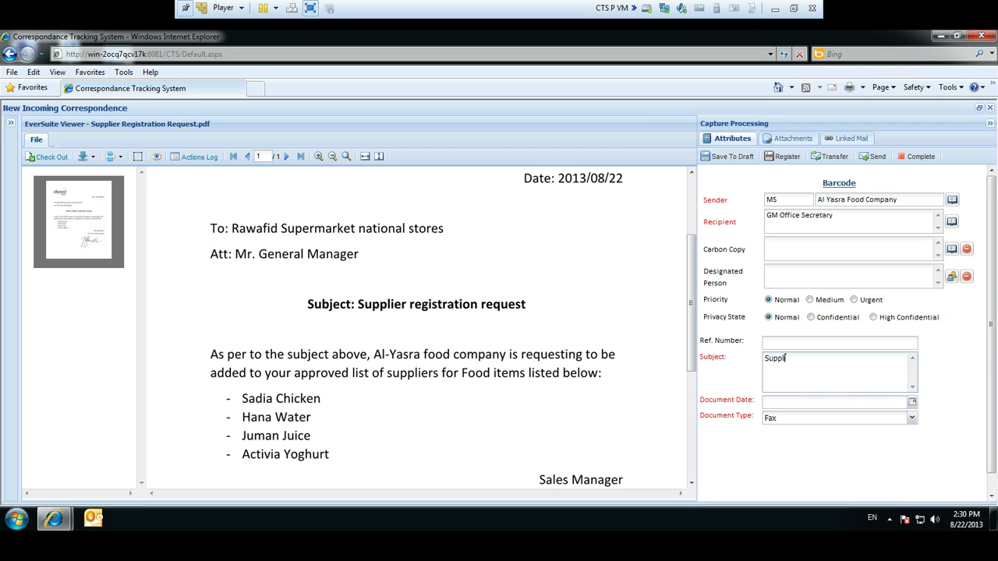
pyautogui.write('er regist')
pyautogui.press('BackSpace')
pyautogui.press('BackSpace')
pyautogui.press('BackSpace')
pyautogui.press('BackSpace')
pyautogui.press('BackSpace')
pyautogui.press('BackSpace')
pyautogui.press('BackSpace')
pyautogui.press('BackSpace')
pyautogui.press('BackSpace')
pyautogui.press('BackSpace')
pyautogui.press('BackSpace')
pyautogui.press('BackSpace')
pyautogui.press('BackSpace')
pyautogui.press('BackSpace')
pyautogui.press('BackSpace')
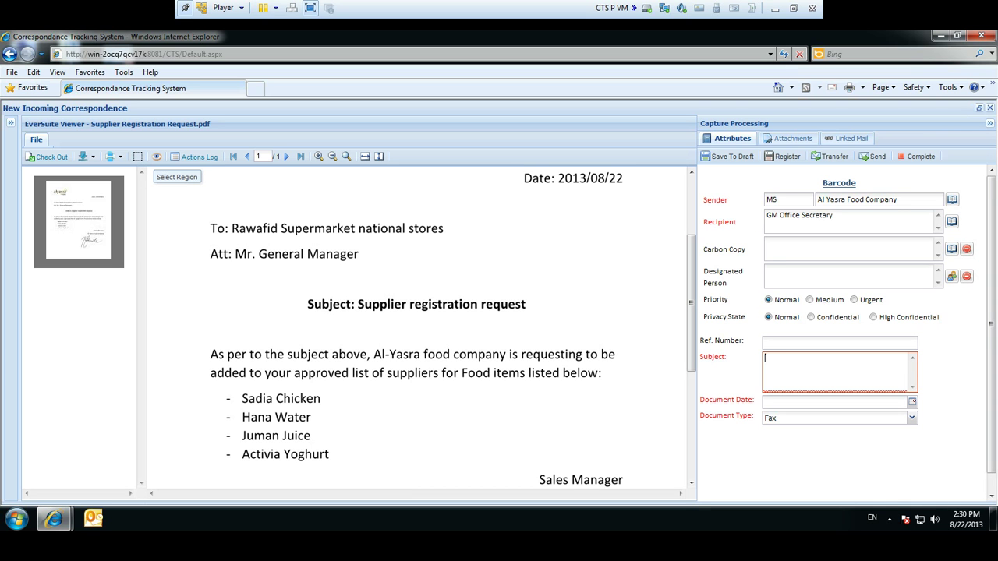
# Step: Select the "Supplier registration request" text in the document and OCR it in English, copying it to the metadata for the subject
pyautogui.click(137, 156)
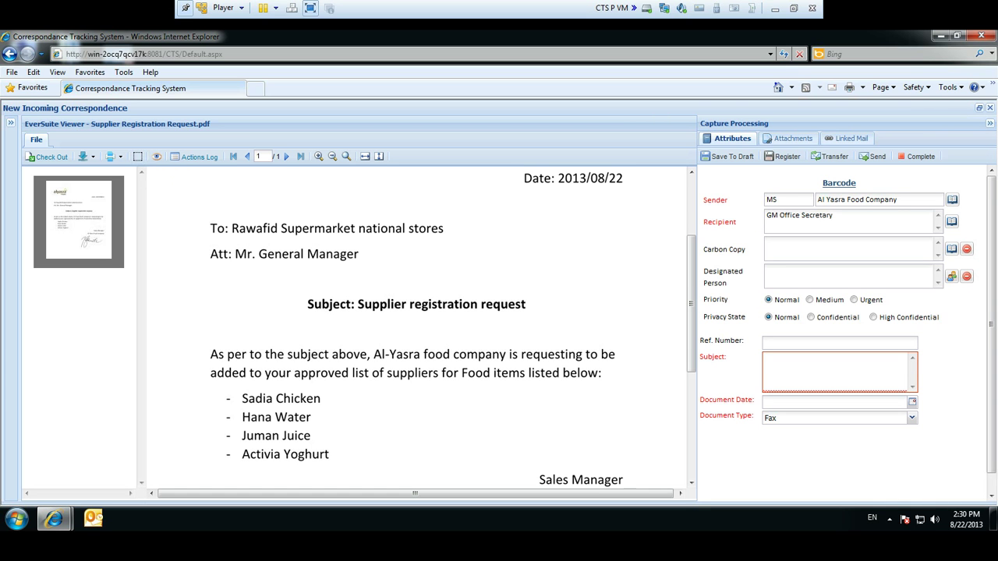
pyautogui.moveTo(358, 289); pyautogui.dragTo(532, 318)
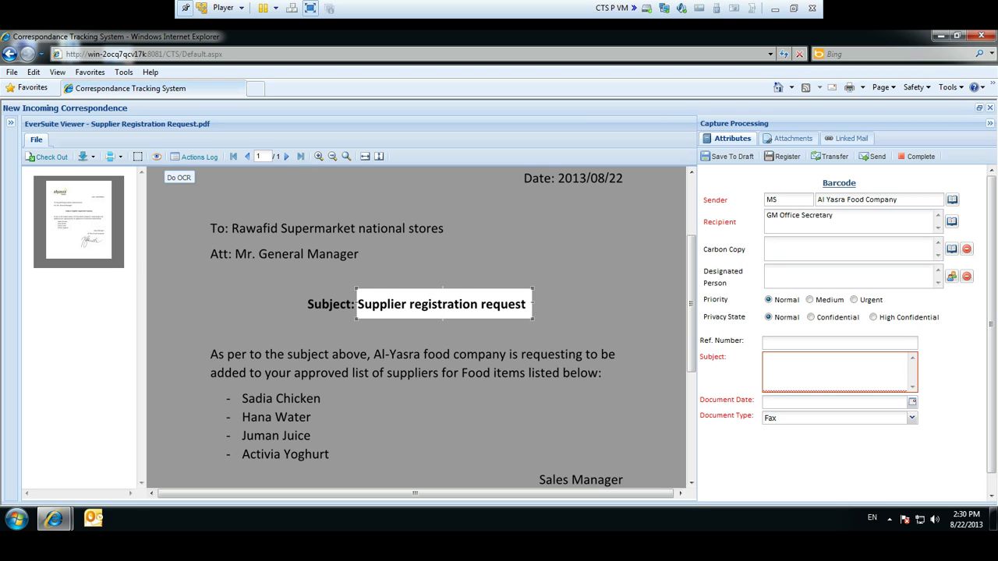
pyautogui.click(156, 156)
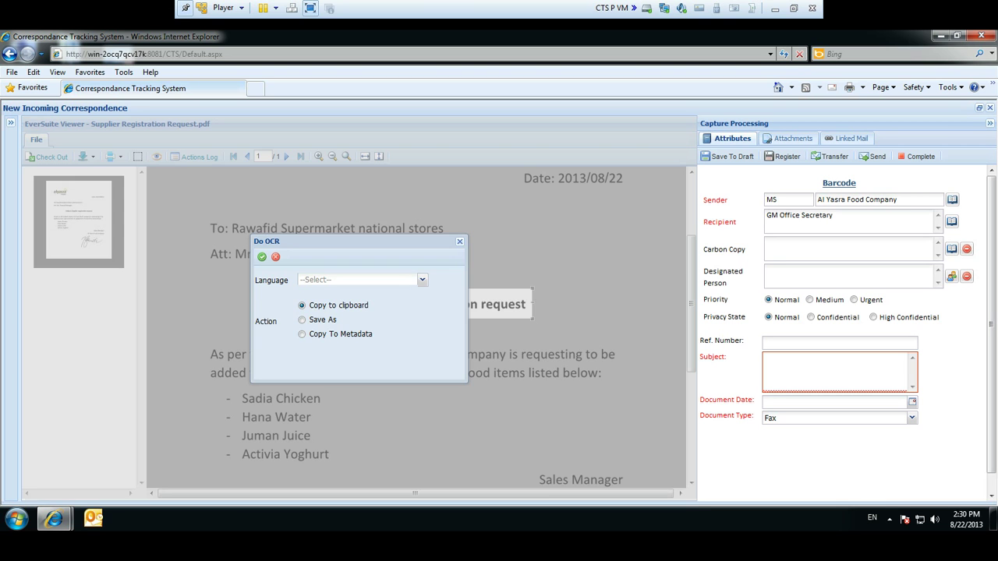
pyautogui.click(422, 280)
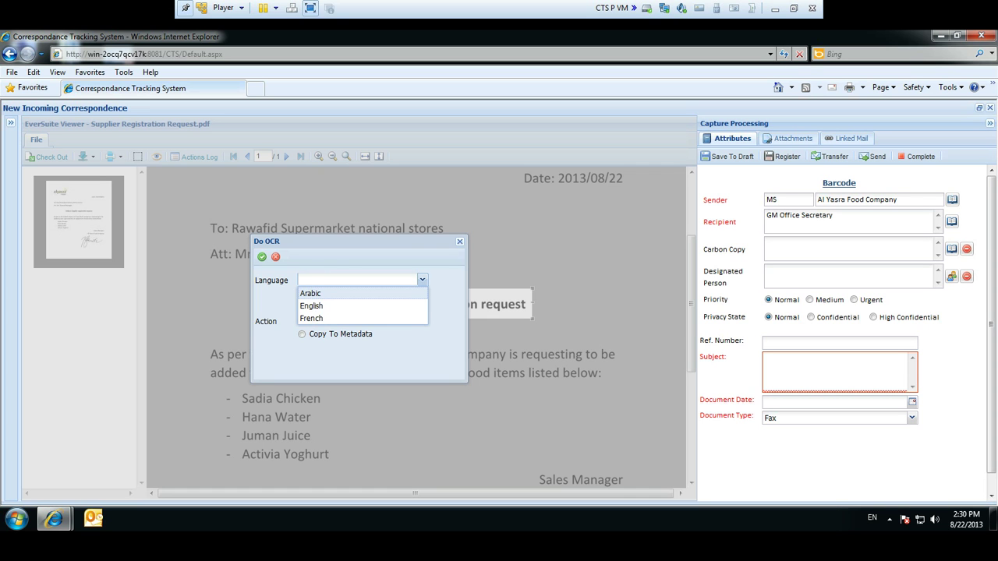
pyautogui.click(311, 306)
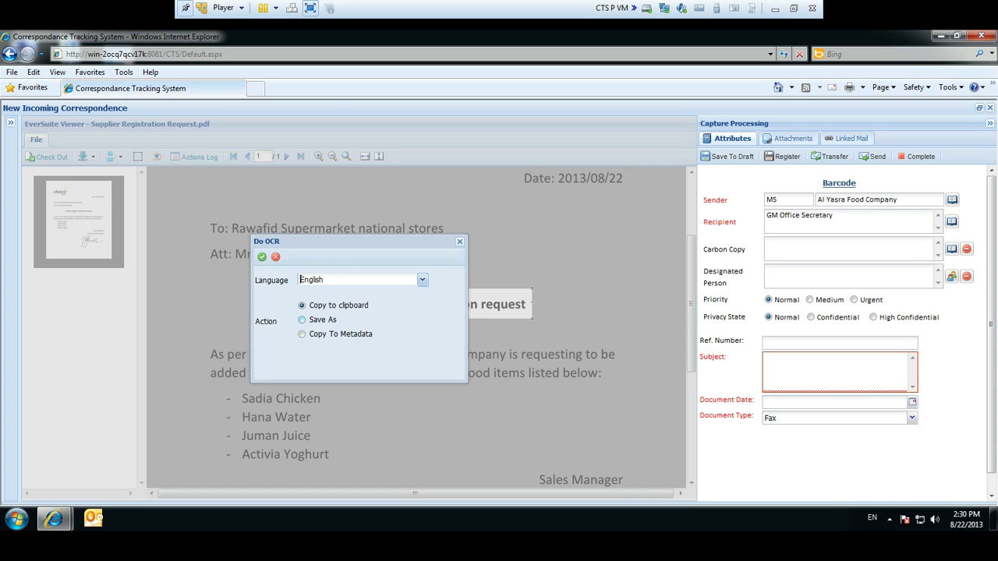
pyautogui.click(302, 334)
pyautogui.click(262, 257)
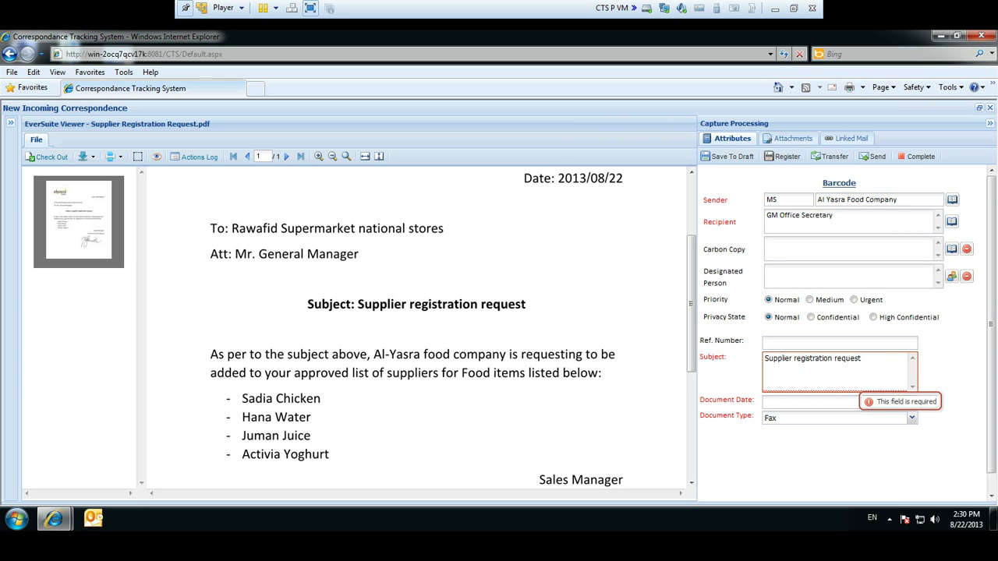
# Step: Set the document date to 22/08/2013 and the document type to Email
pyautogui.click(766, 402)
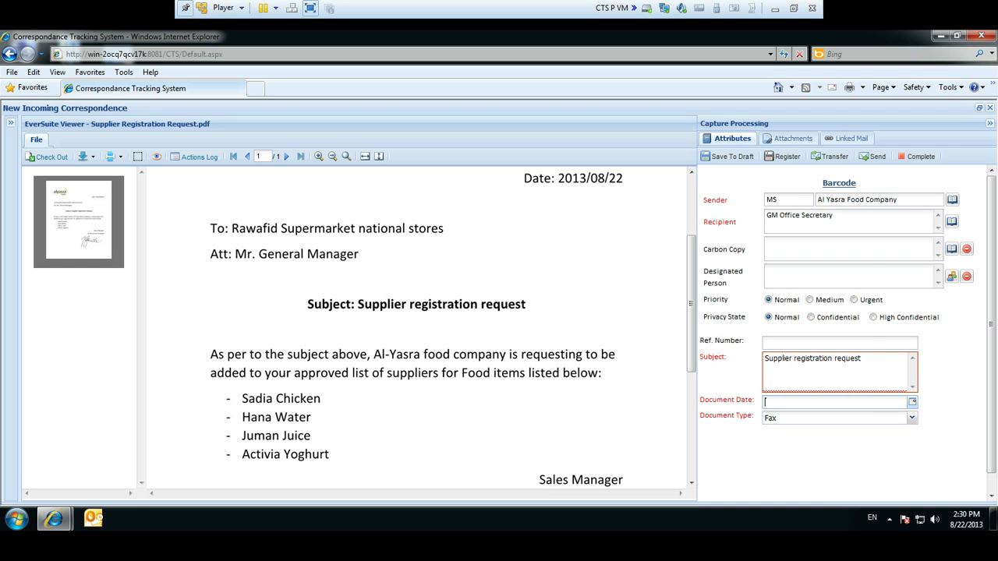
pyautogui.click(912, 401)
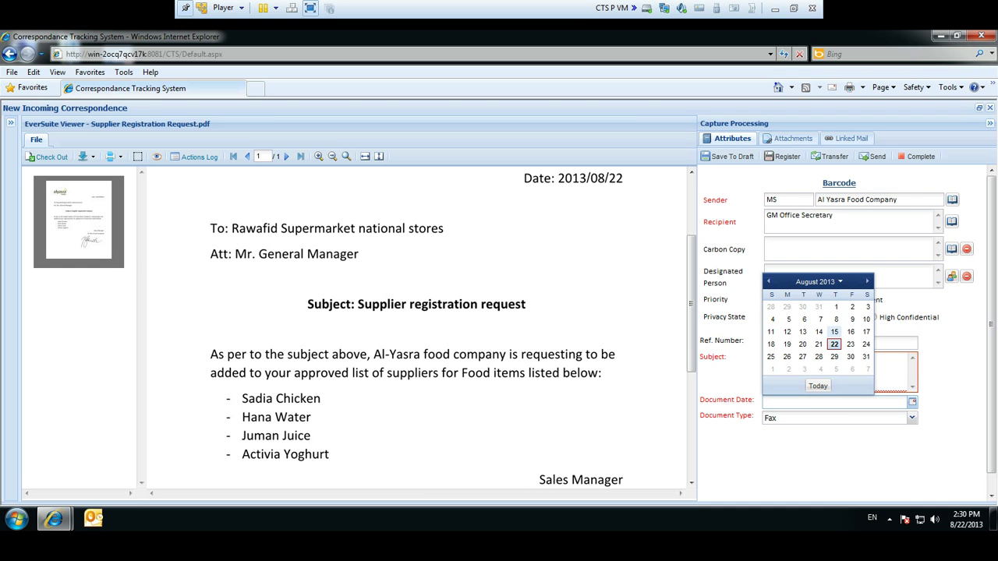
pyautogui.click(835, 344)
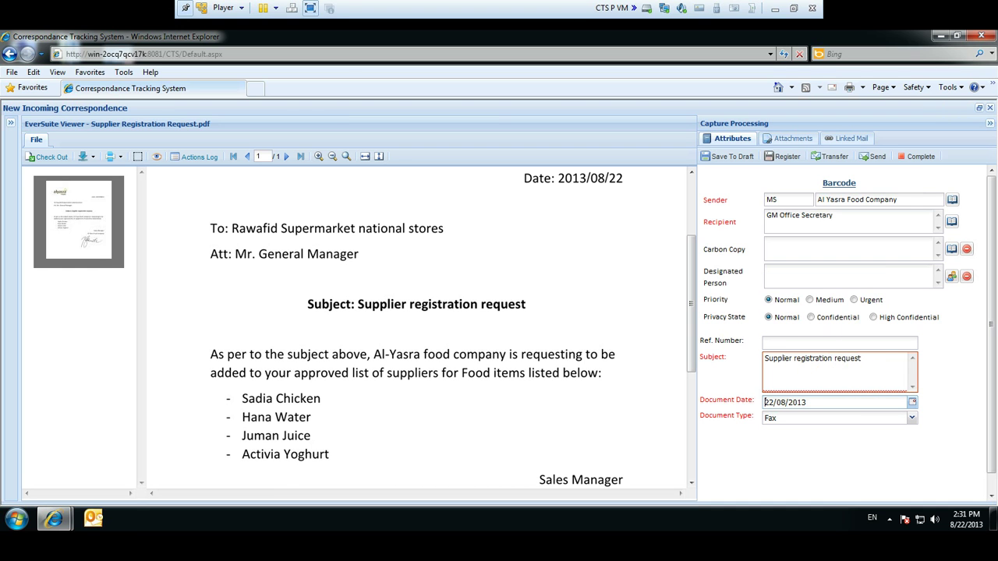
pyautogui.click(911, 418)
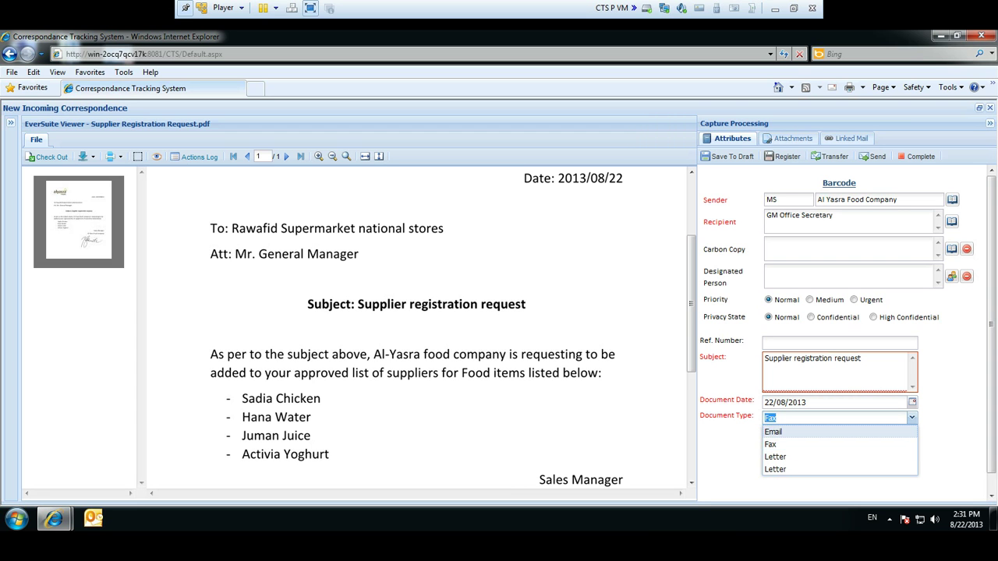
pyautogui.click(780, 432)
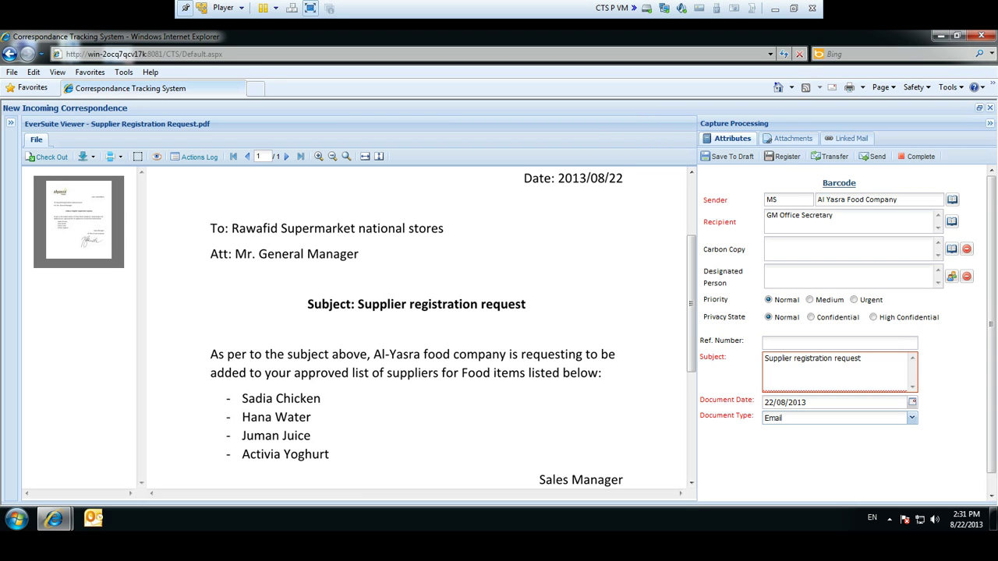
# Step: Review the upload options for the correspondence's Attachments folder, including Attach, and return to its attributes
pyautogui.moveTo(691, 303)
pyautogui.mouseDown()
pyautogui.moveTo(691, 347)
pyautogui.moveTo(691, 319)
pyautogui.mouseUp()
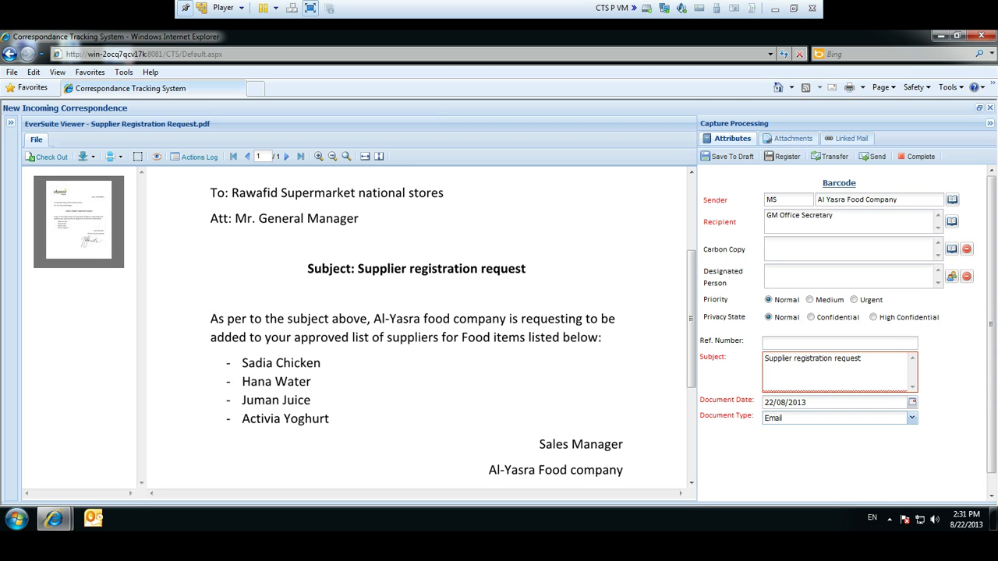
pyautogui.click(789, 138)
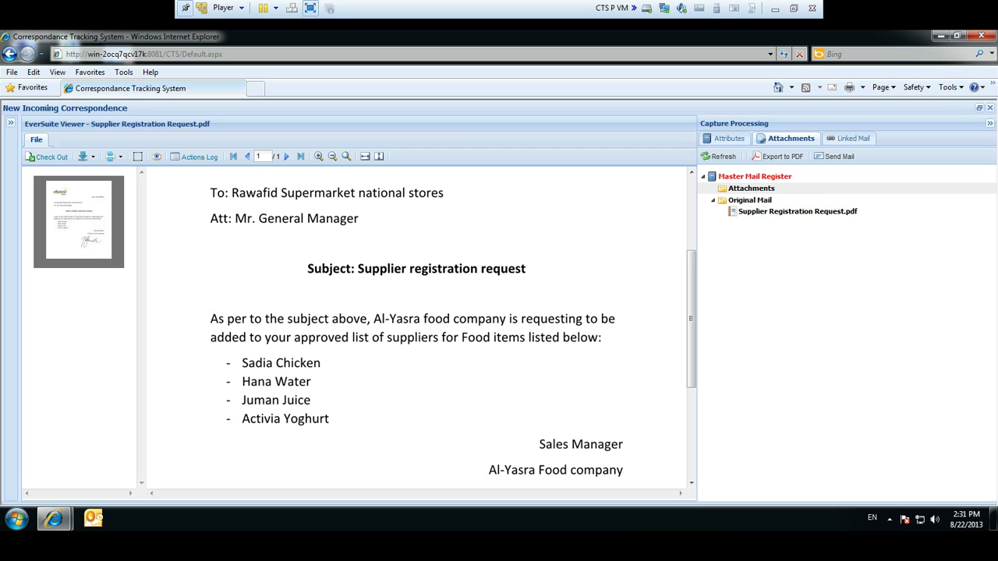
pyautogui.click(751, 188)
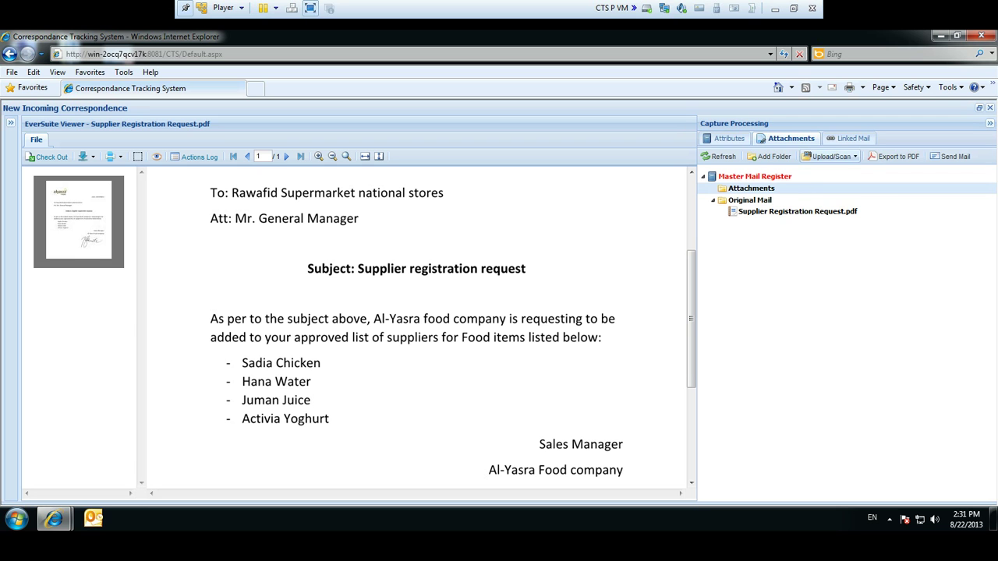
pyautogui.click(831, 156)
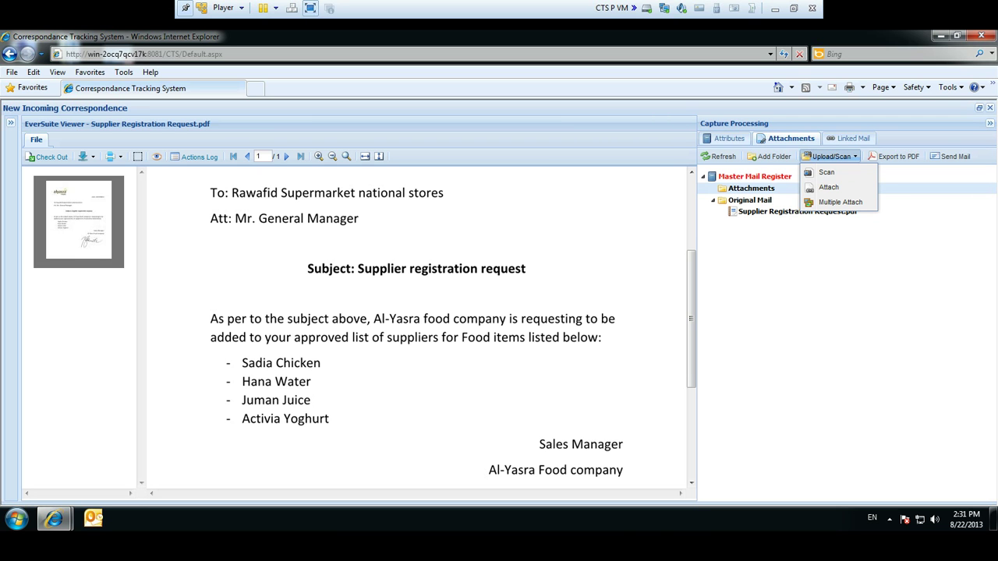
pyautogui.click(828, 187)
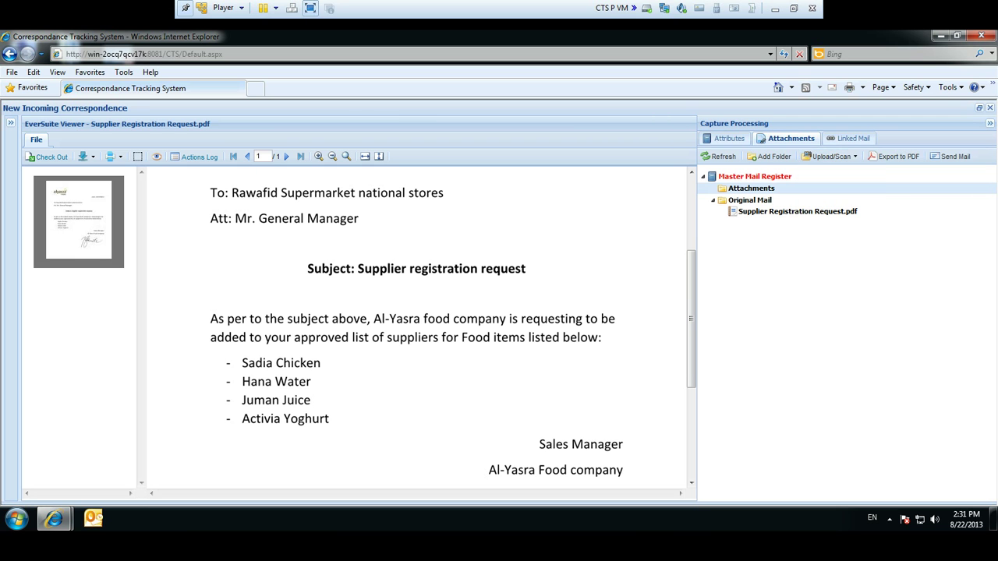
pyautogui.click(729, 138)
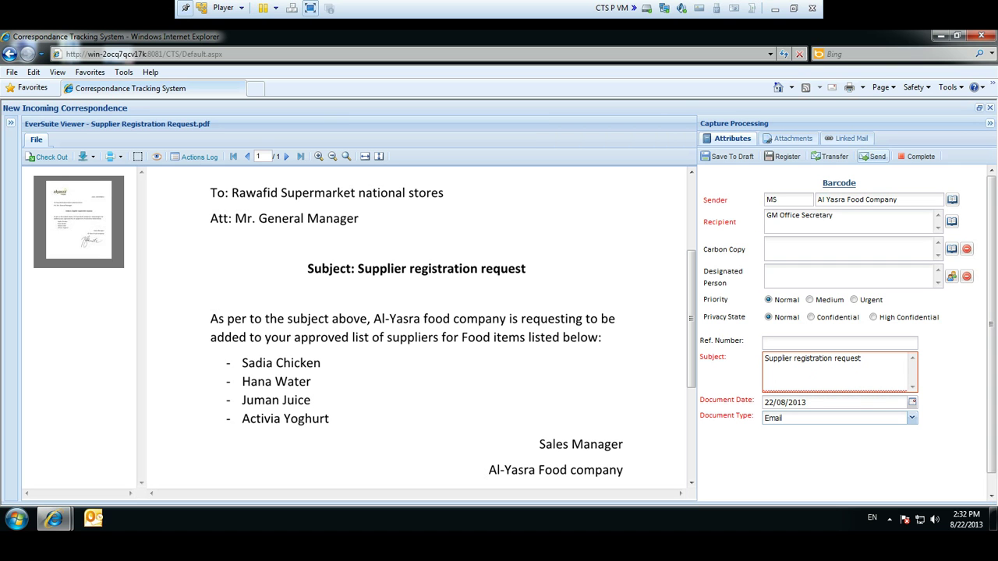
# Step: Leave the new incoming correspondence and reopen its document from the incoming correspondence drafts
pyautogui.click(872, 156)
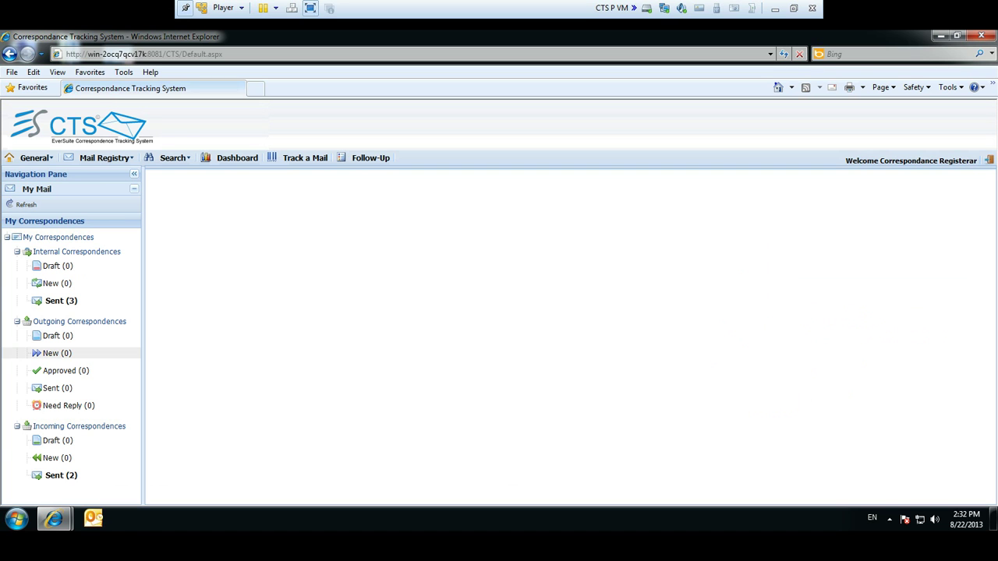
pyautogui.click(57, 441)
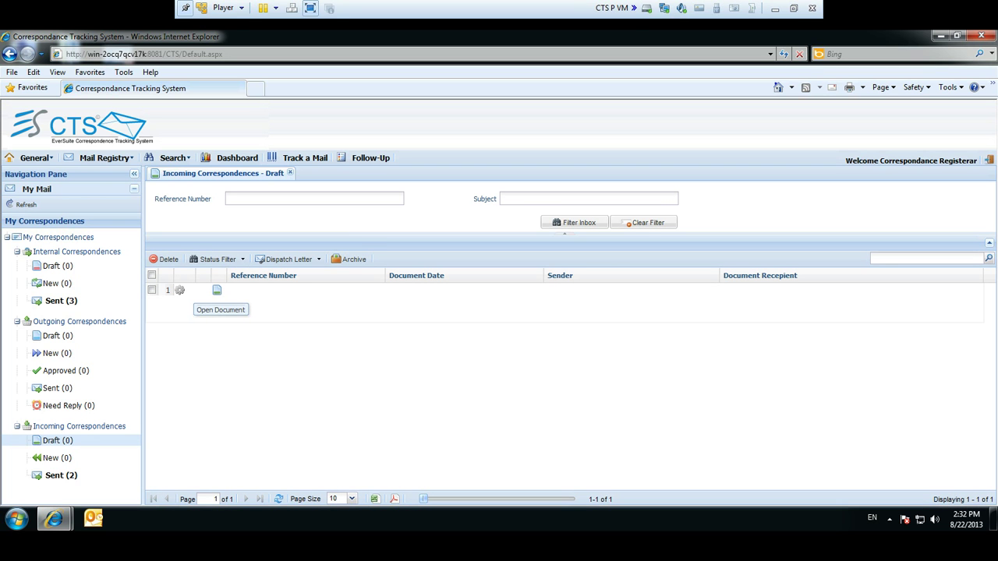
pyautogui.click(216, 290)
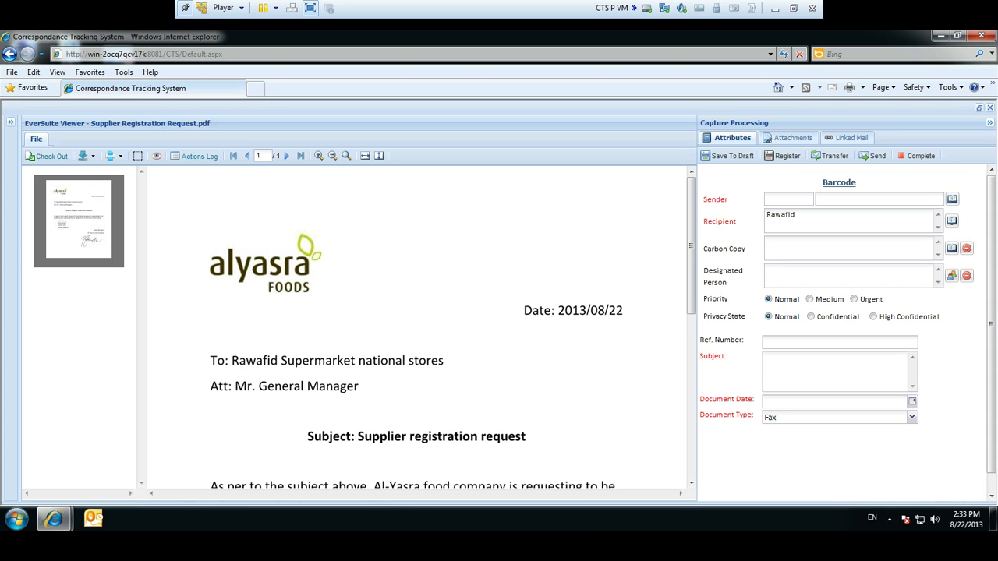
# Step: Set the draft's sender to Al Yasra Food Company from the address book
pyautogui.click(952, 199)
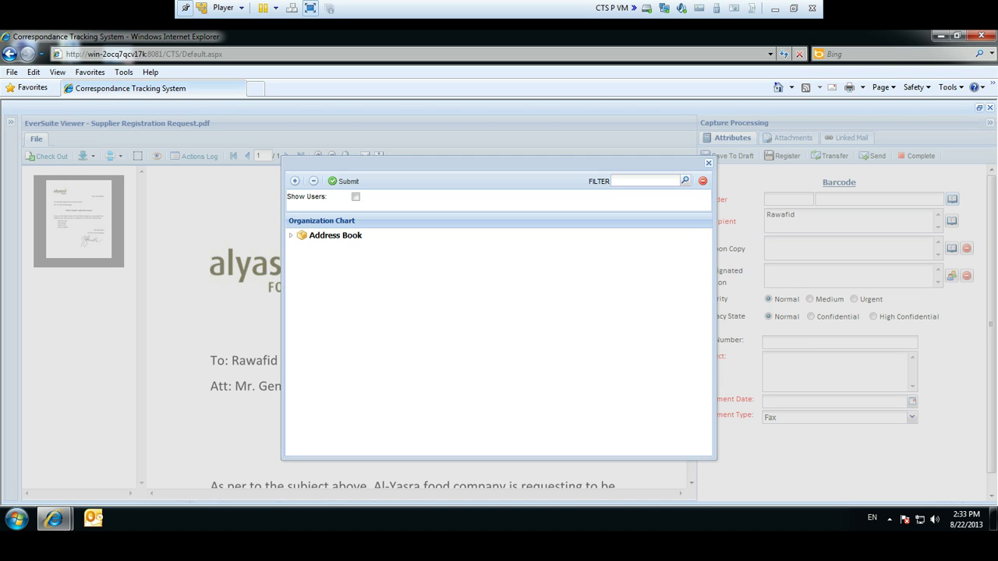
pyautogui.click(291, 235)
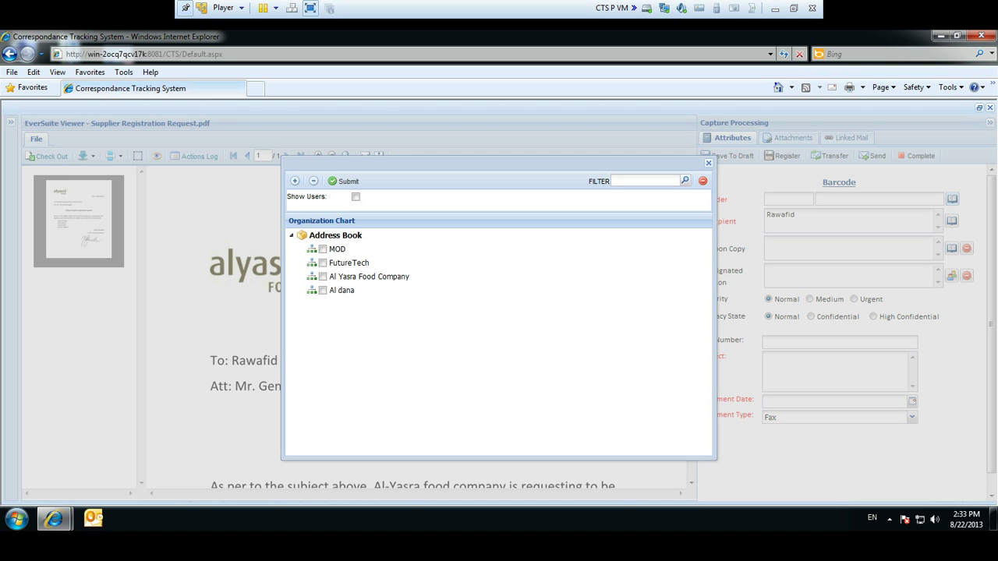
pyautogui.click(368, 277)
pyautogui.click(322, 277)
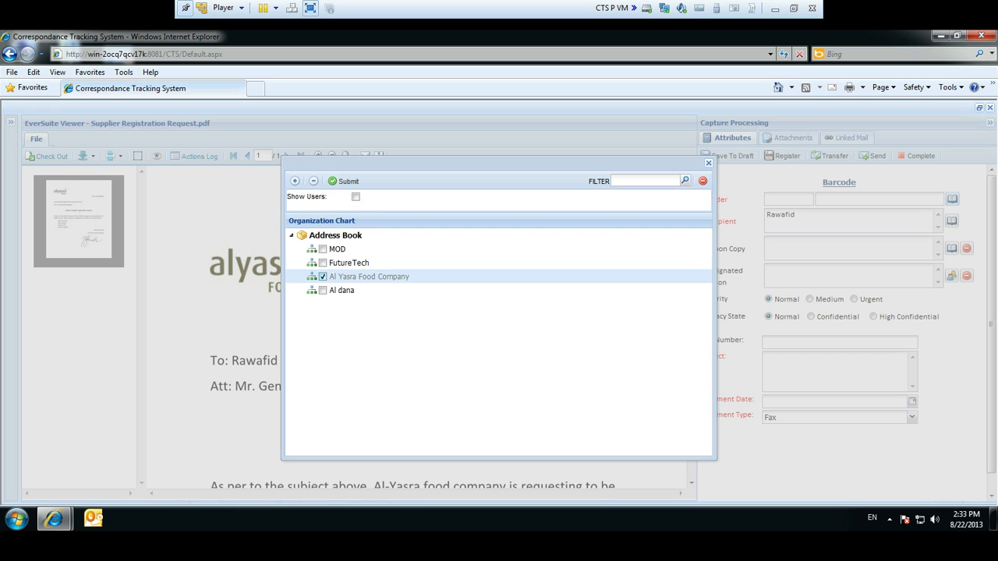
pyautogui.click(345, 181)
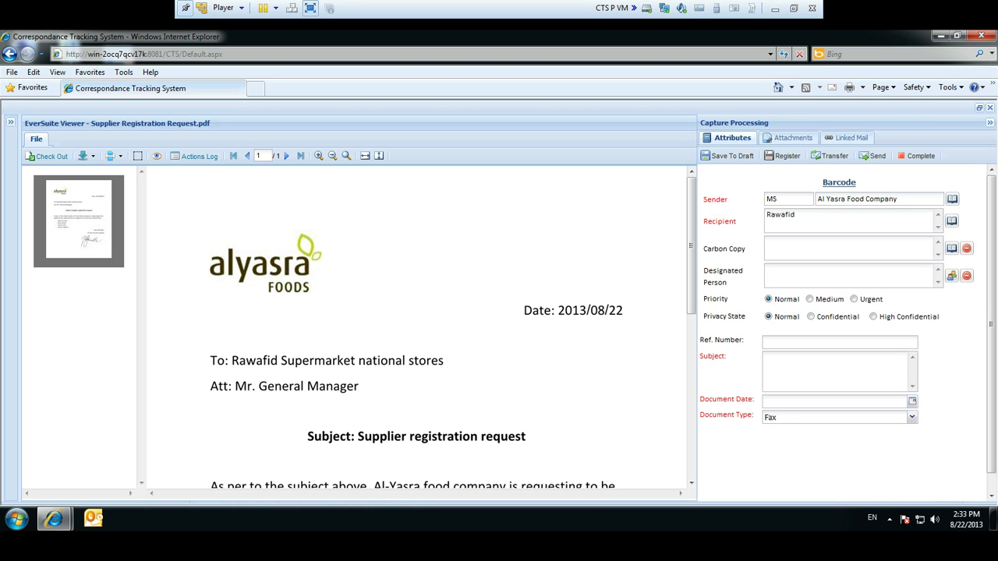
# Step: Show users in the recipient address book and set GM Office Secretary from Rawafid's Board of Dierctors as the draft's recipient
pyautogui.click(952, 221)
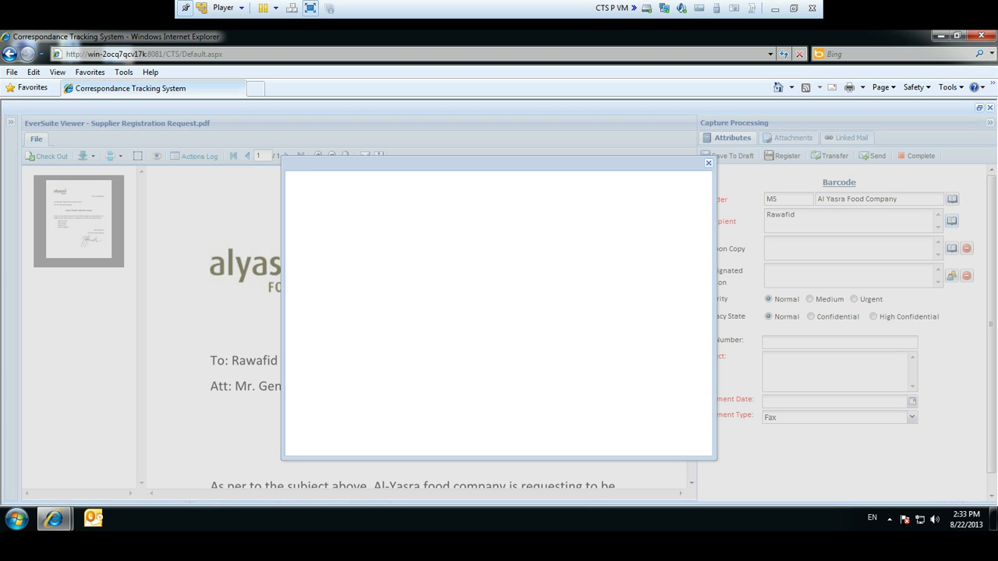
pyautogui.click(356, 197)
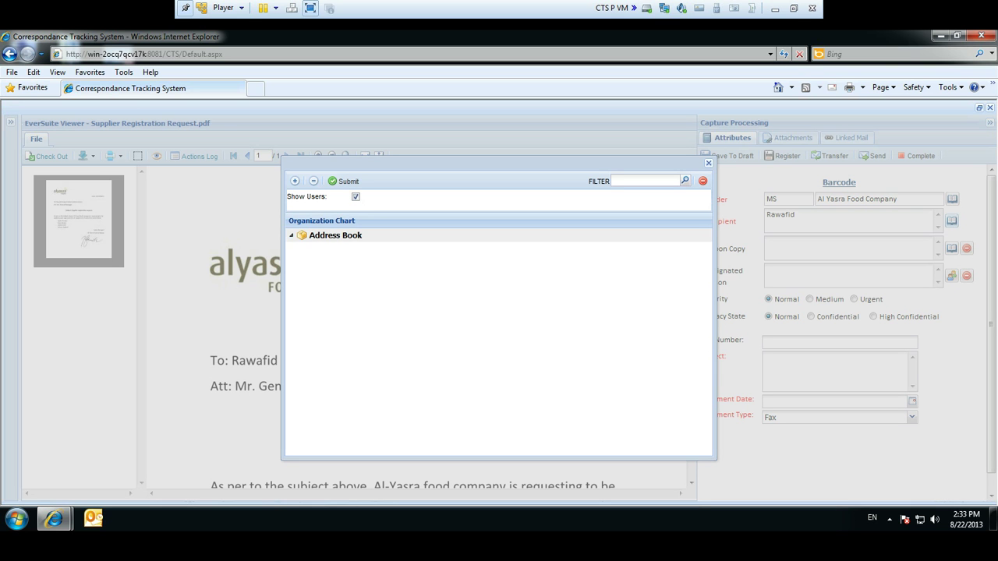
pyautogui.click(291, 234)
pyautogui.click(301, 249)
pyautogui.click(323, 249)
pyautogui.click(310, 345)
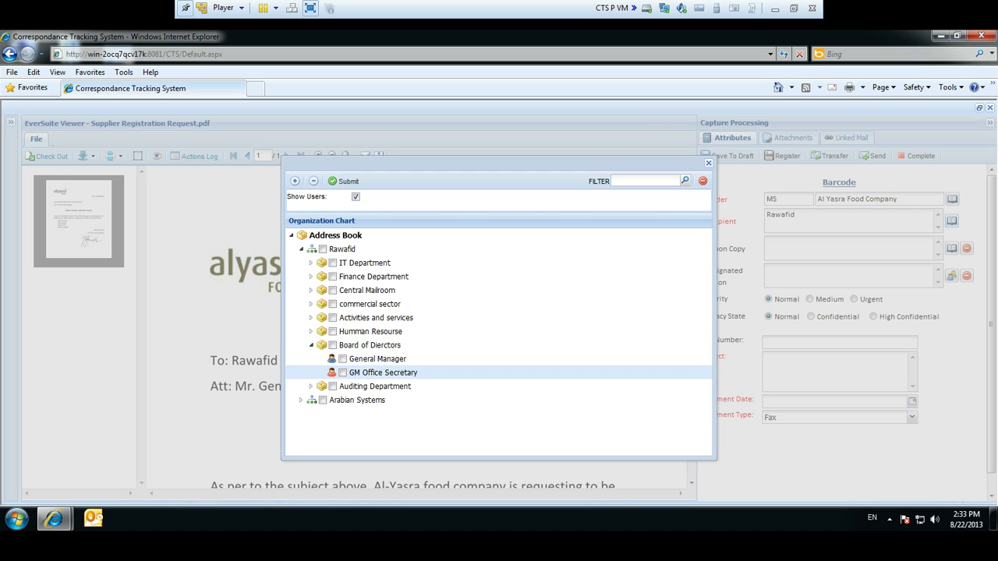
pyautogui.click(343, 372)
pyautogui.click(344, 181)
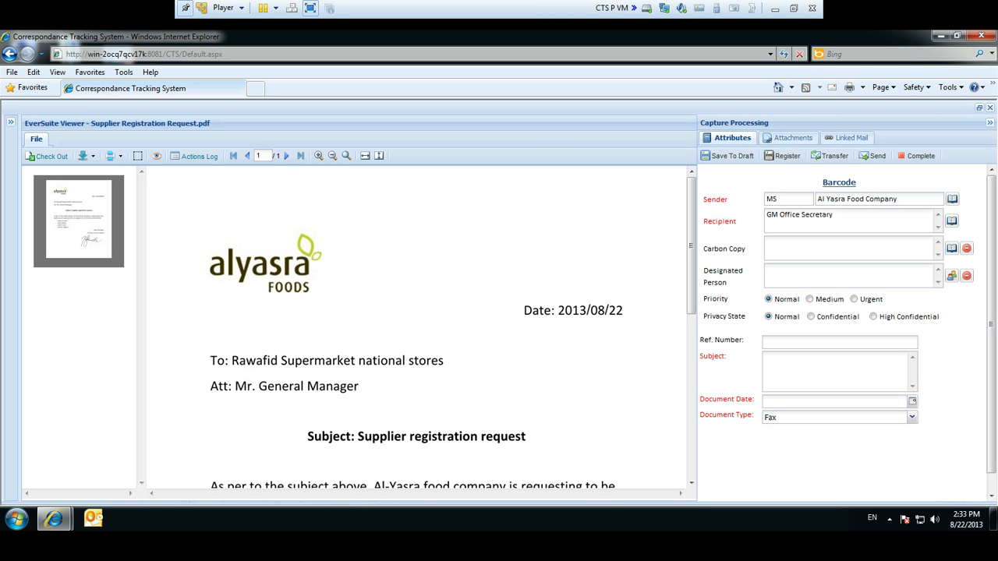
# Step: Open the draft's empty subject field for editing
pyautogui.click(765, 357)
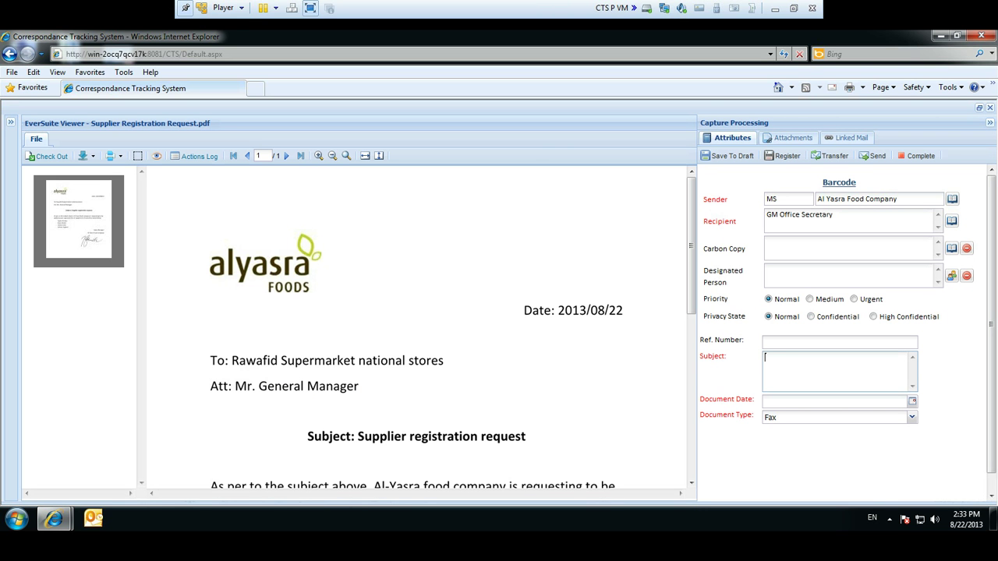